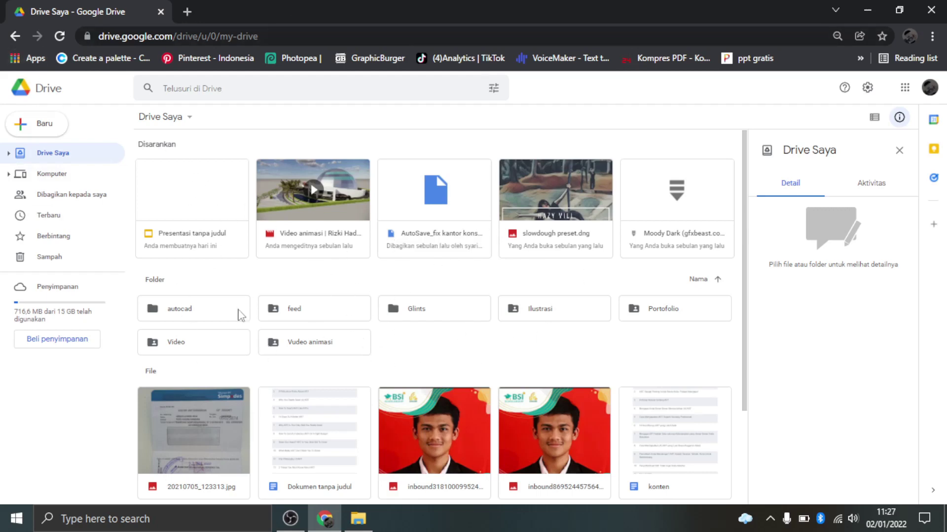
Create a new folder named SERTIFIKAT WEBINAR in Drive Saya
click(31, 128)
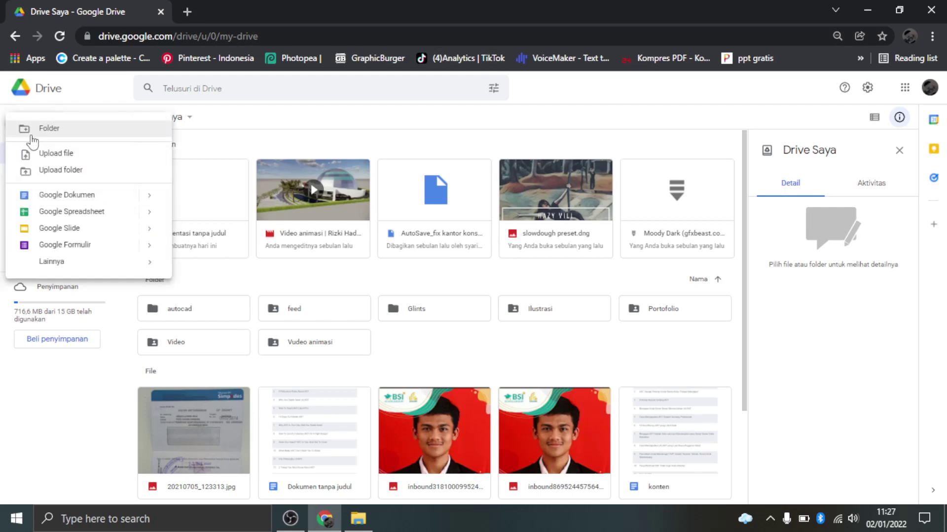
click(32, 139)
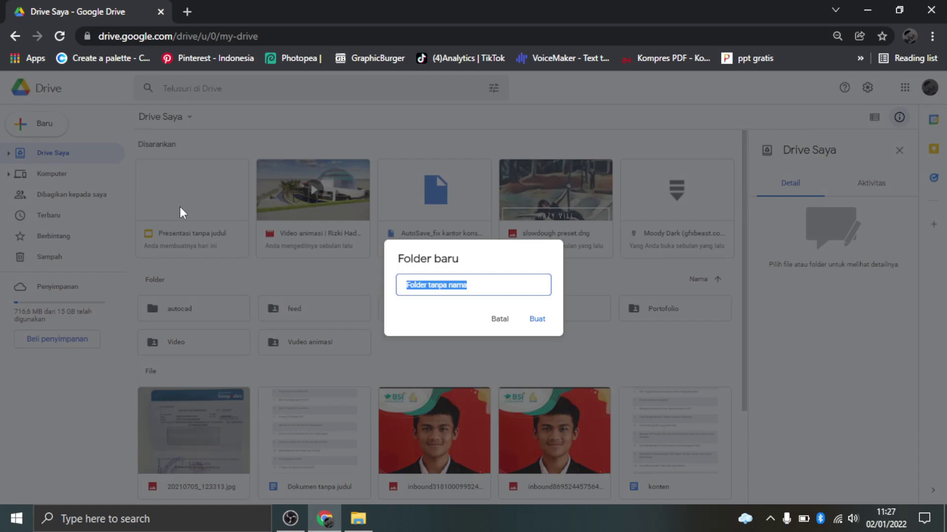
text(SERTIFIKAT WEBINAR)
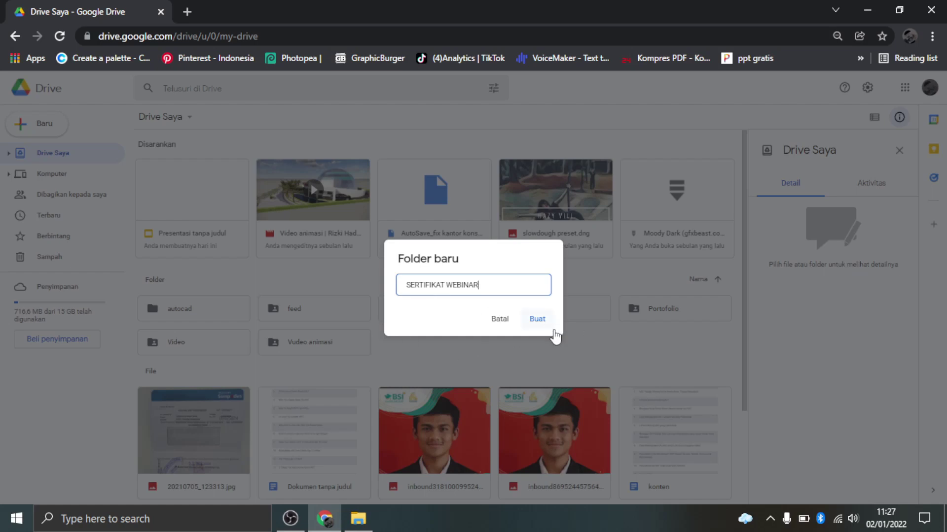
click(538, 322)
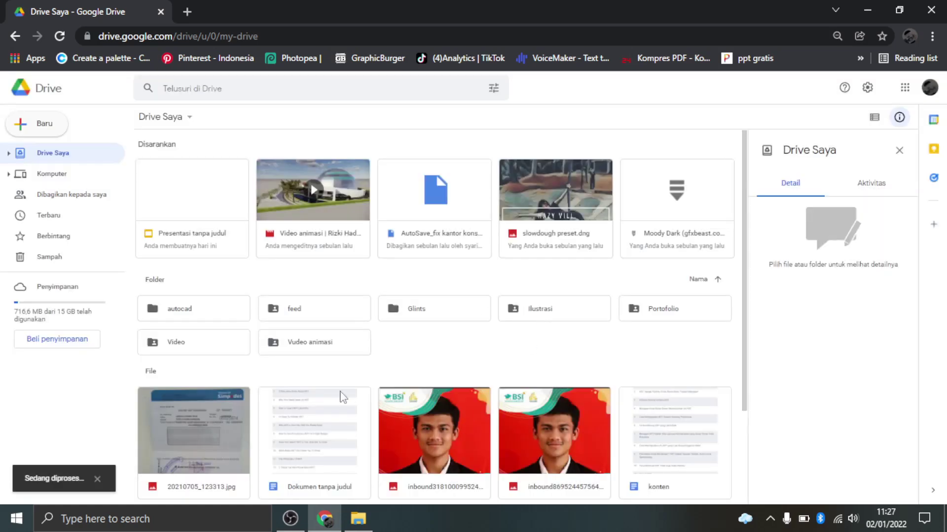
Open the SERTIFIKAT WEBINAR folder and create a blank Google Slides presentation inside it
scroll(355, 370, down, 1)
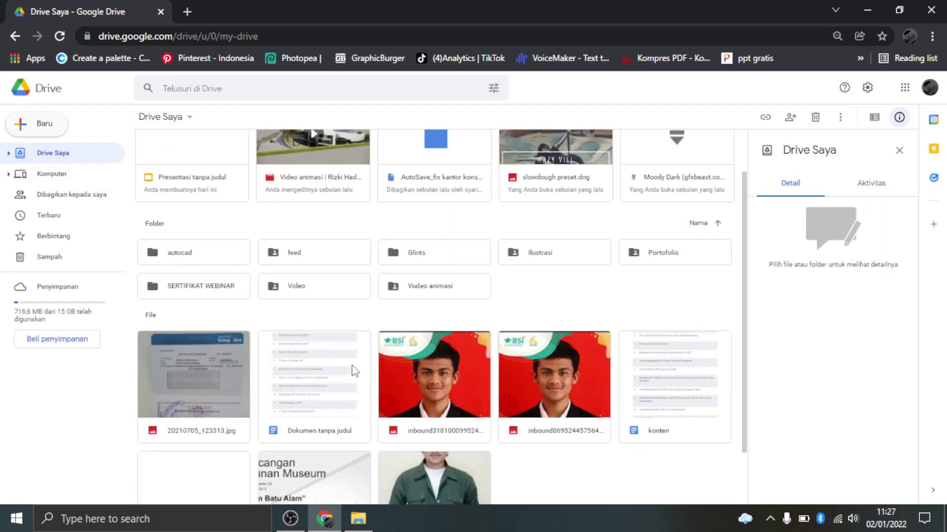
click(245, 285)
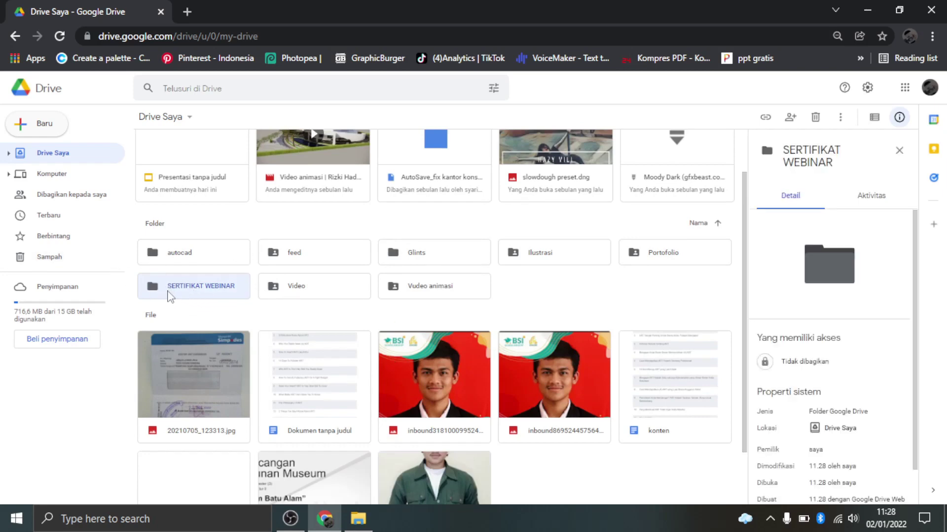
double_click(220, 290)
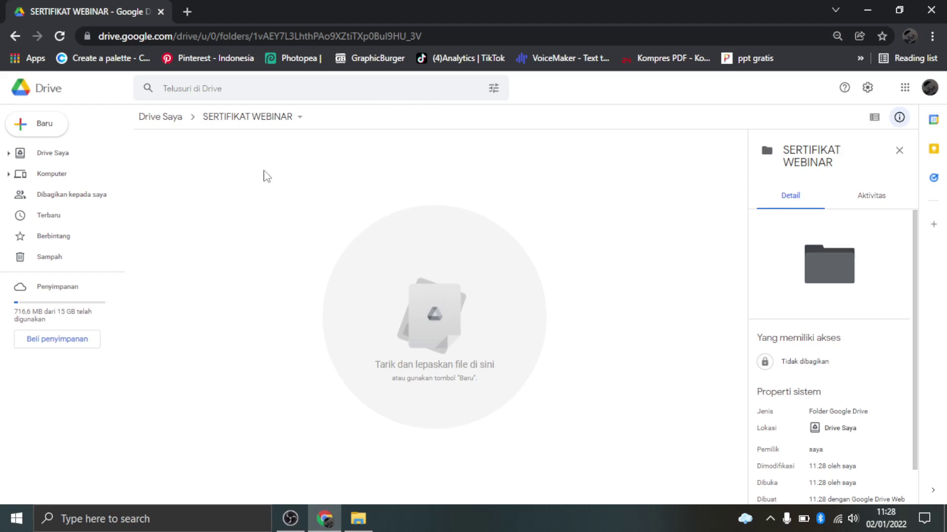
click(38, 128)
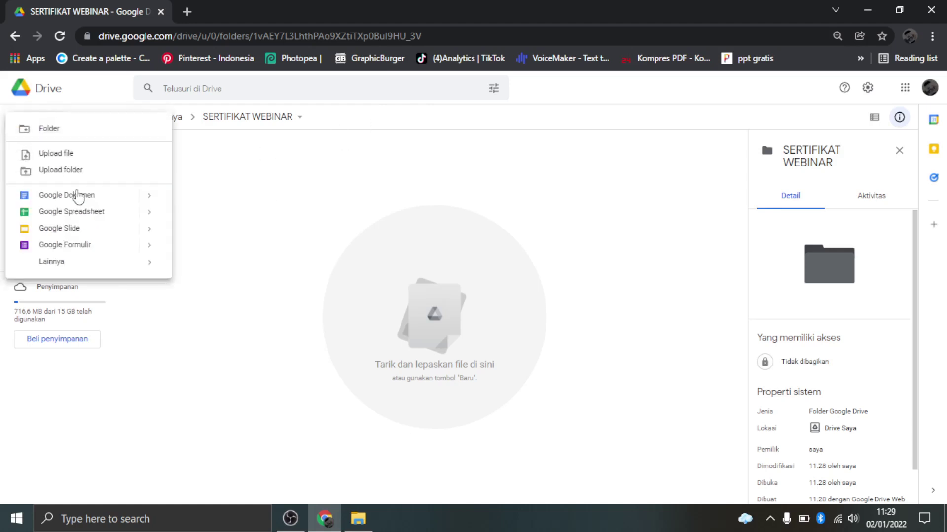
click(95, 231)
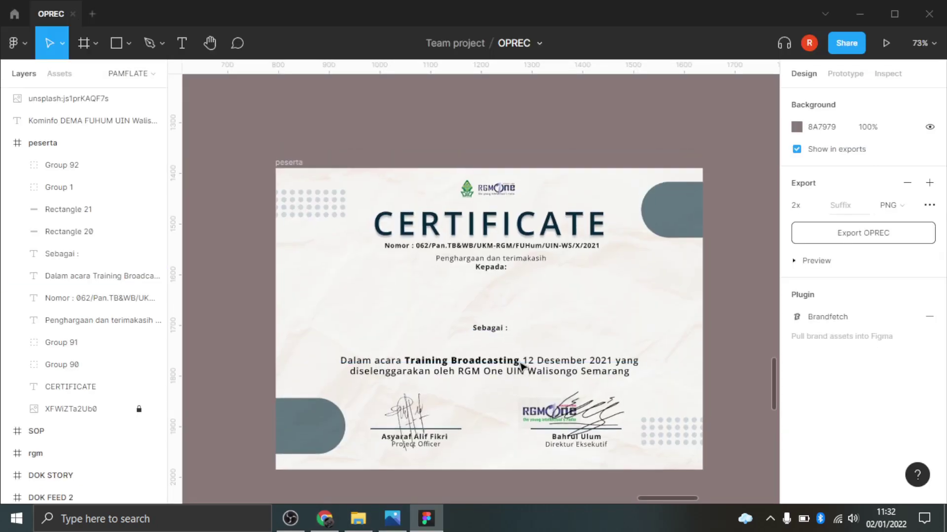
In Figma, shift the "Sebagai :" text on the peserta certificate slightly right to X 301.69
scroll(521, 366, up, 3)
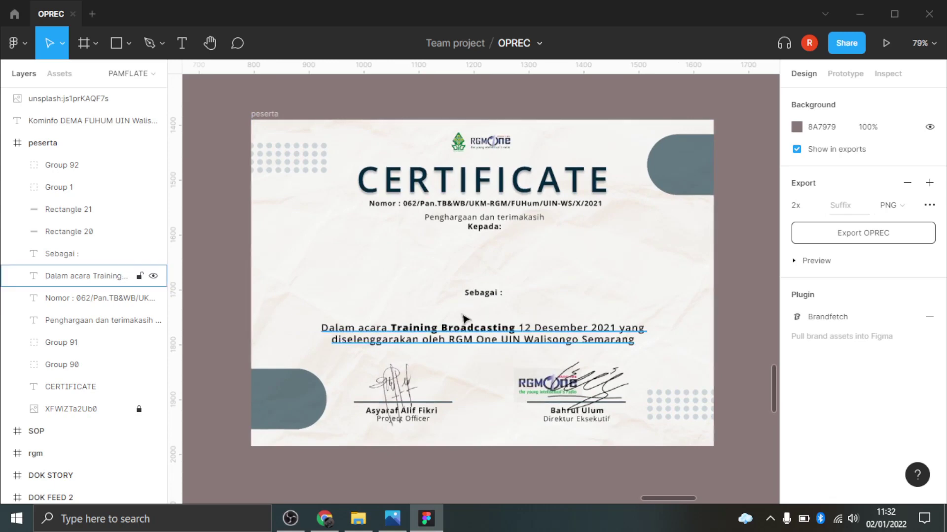
click(499, 301)
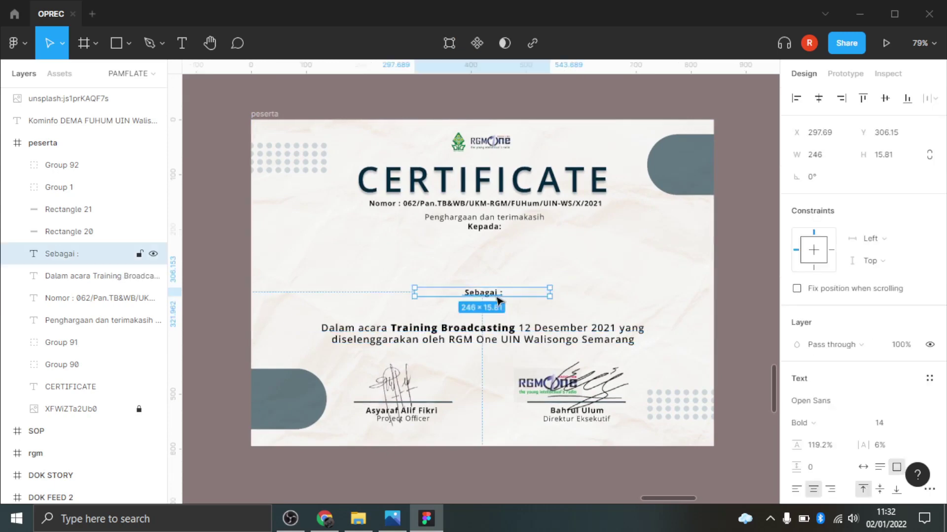
drag(499, 300, 501, 300)
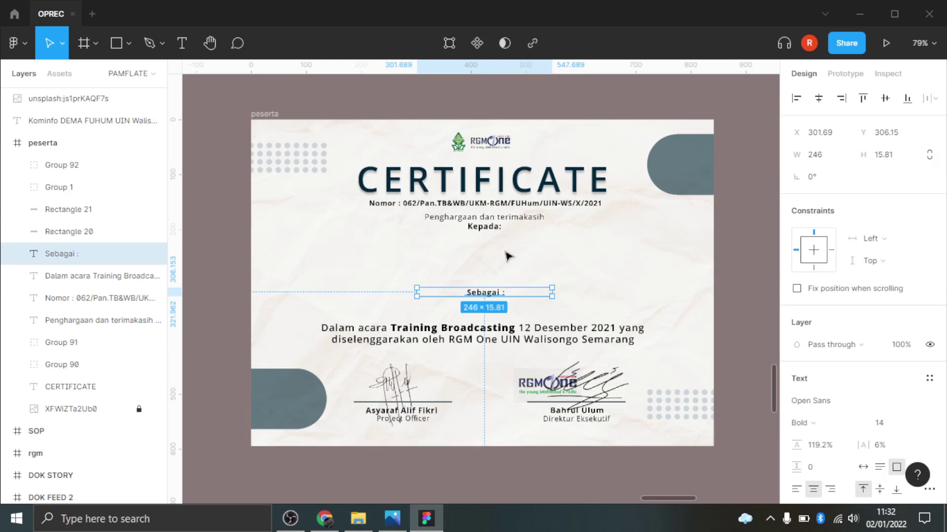
click(481, 314)
scroll(481, 314, up, 1)
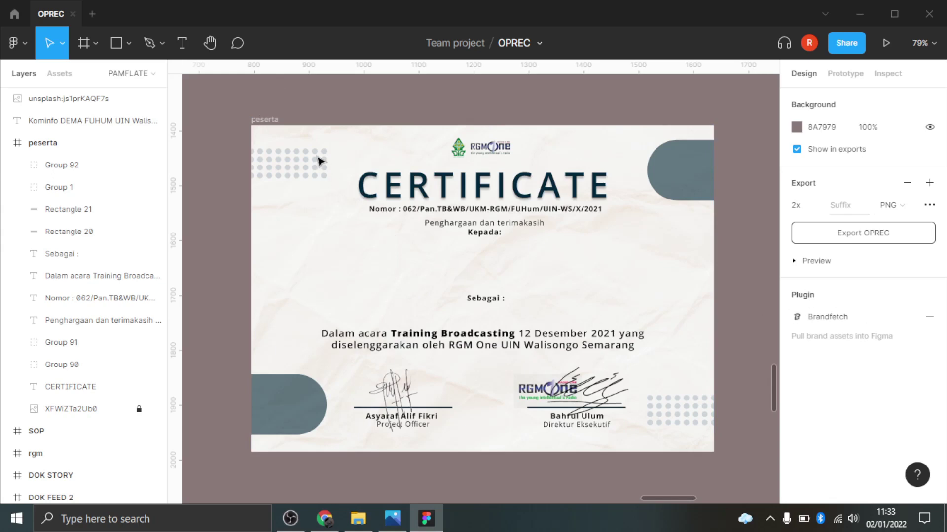
Export the peserta certificate frame as a 2x PNG named SERTIF into the Downloads folder
click(300, 144)
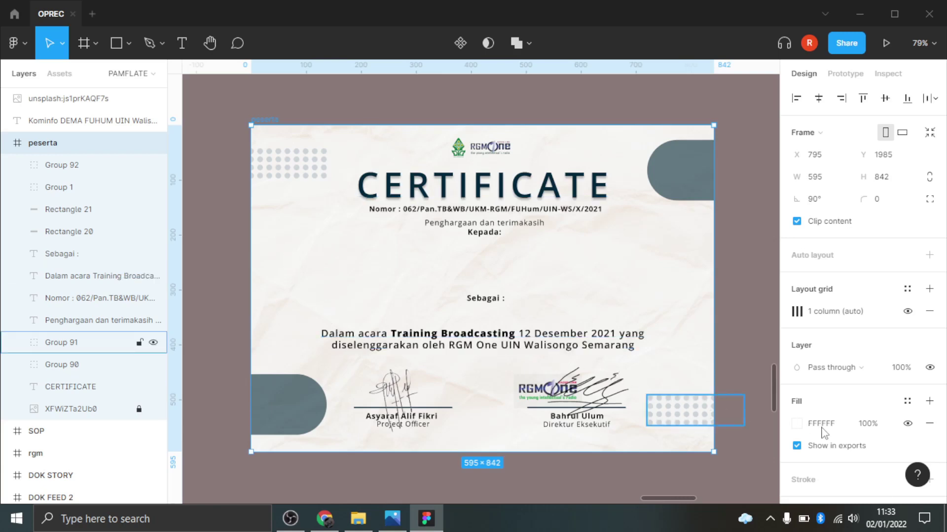
scroll(829, 434, down, 4)
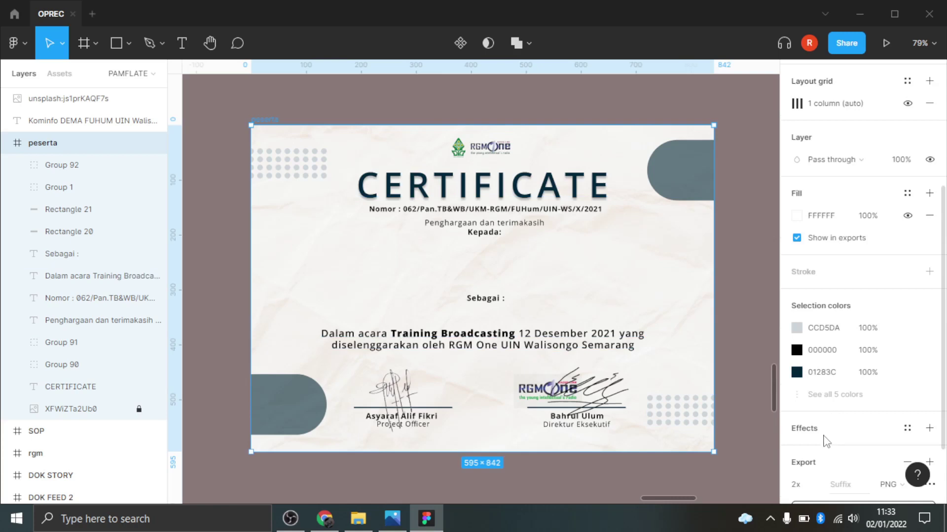
scroll(827, 441, down, 2)
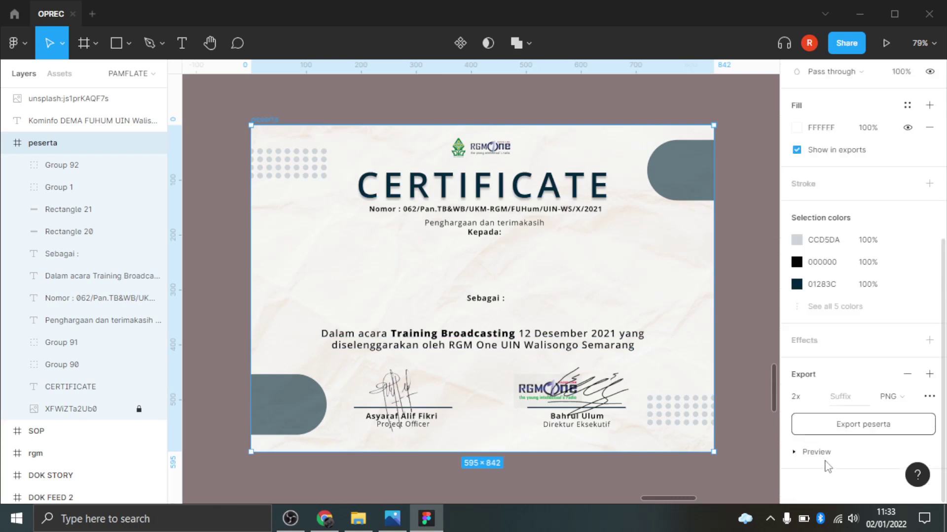
click(833, 432)
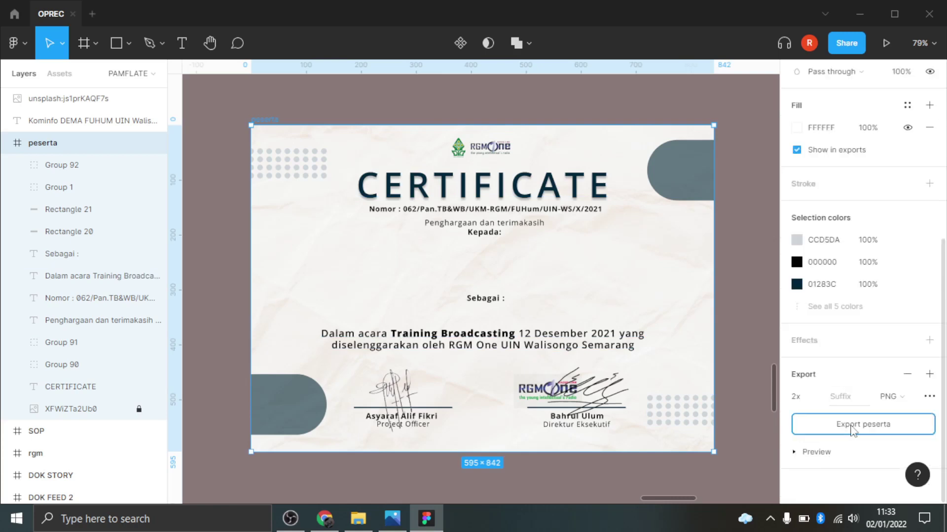
click(852, 431)
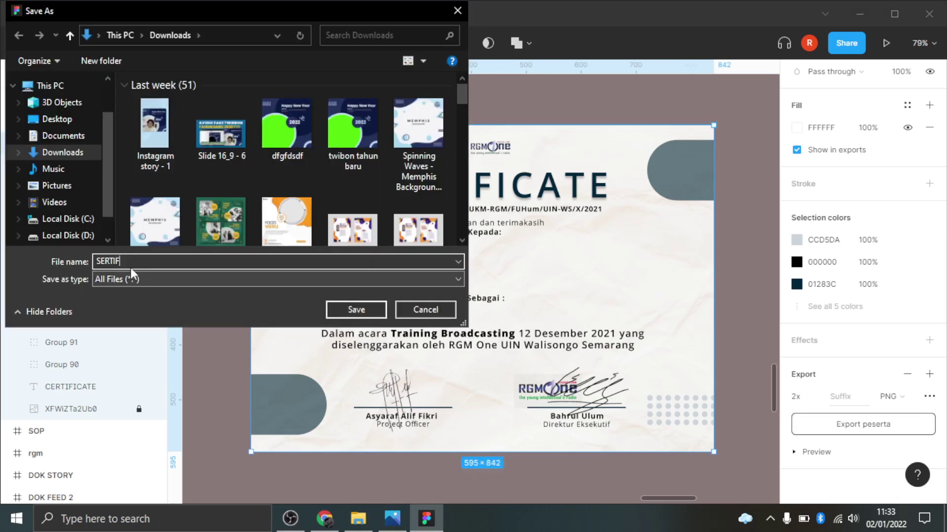
click(356, 310)
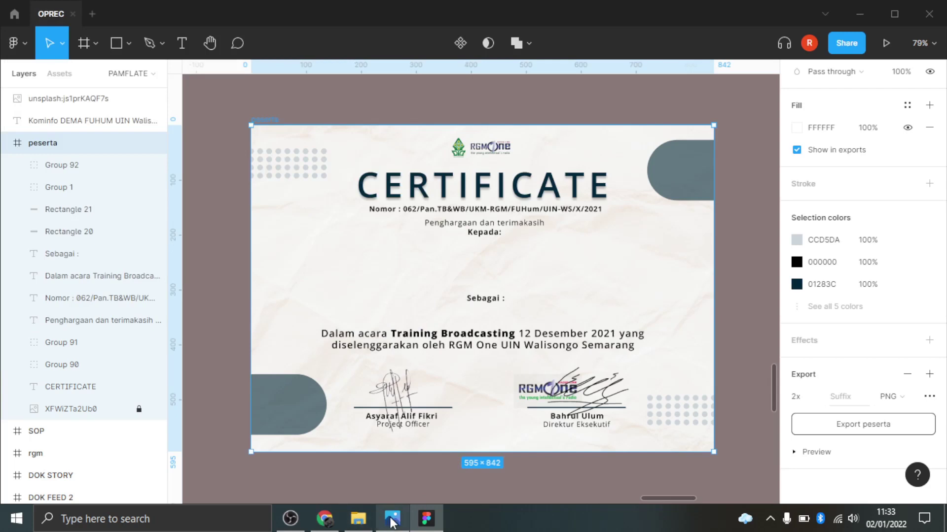
Switch to the untitled presentation in Chrome, dismiss the theme suggestions, and choose a custom (Khusus) page size in the page setup
click(323, 519)
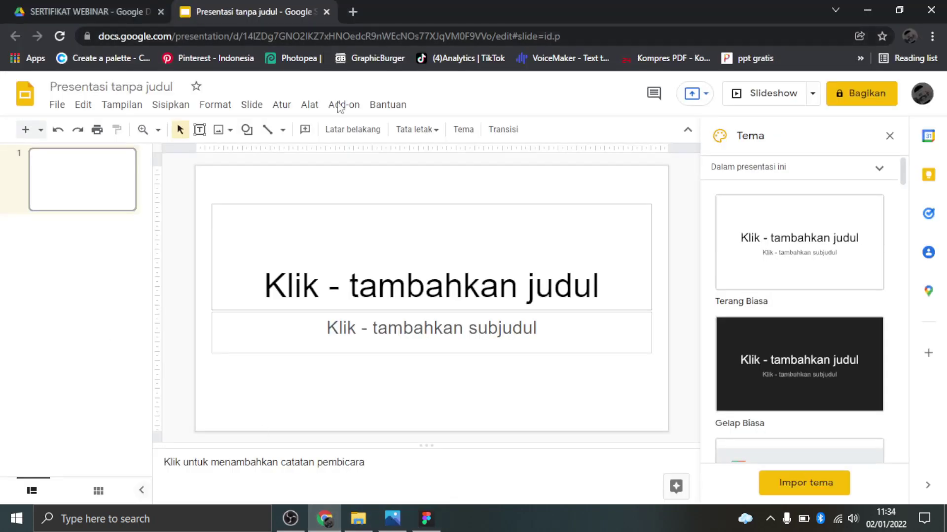
click(889, 137)
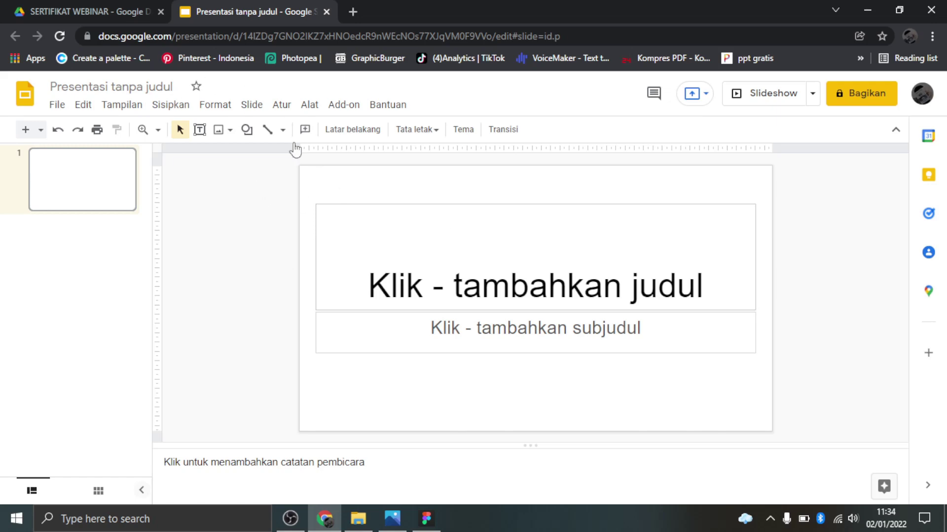
click(62, 107)
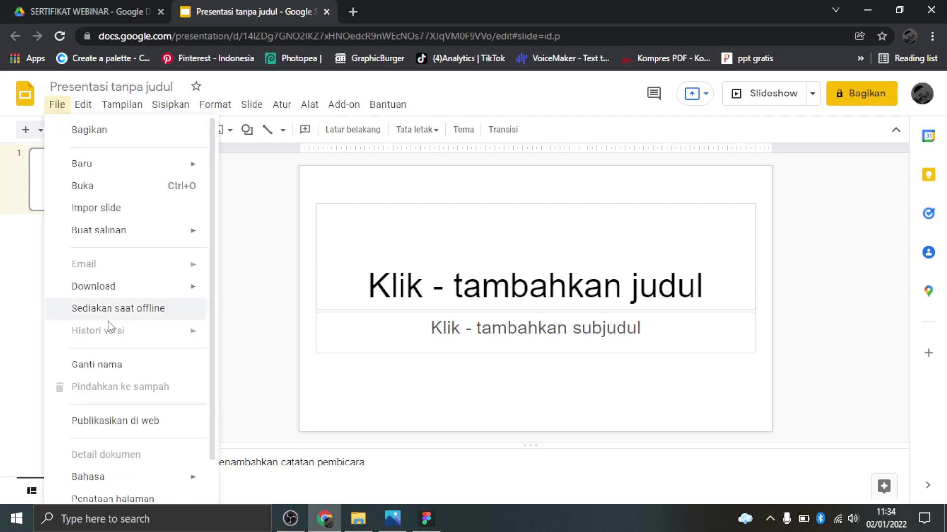
scroll(108, 327, down, 1)
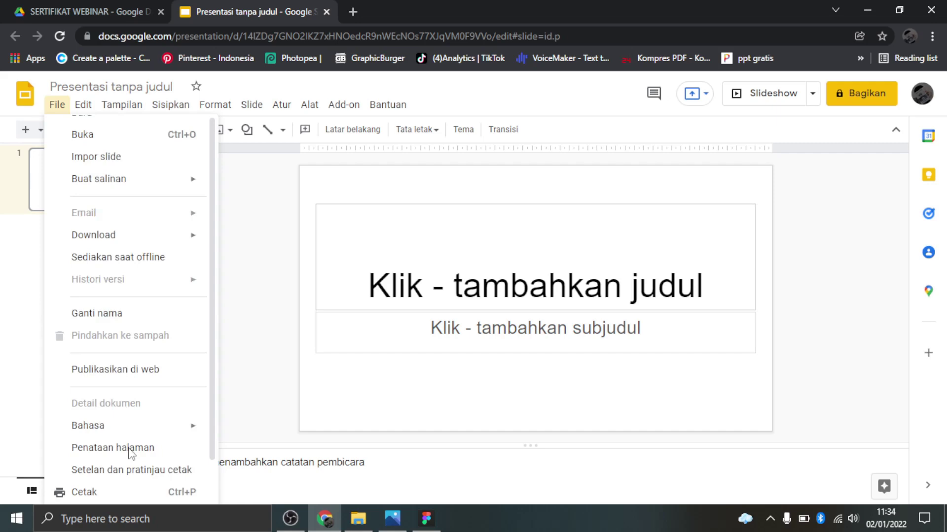
click(131, 449)
click(405, 272)
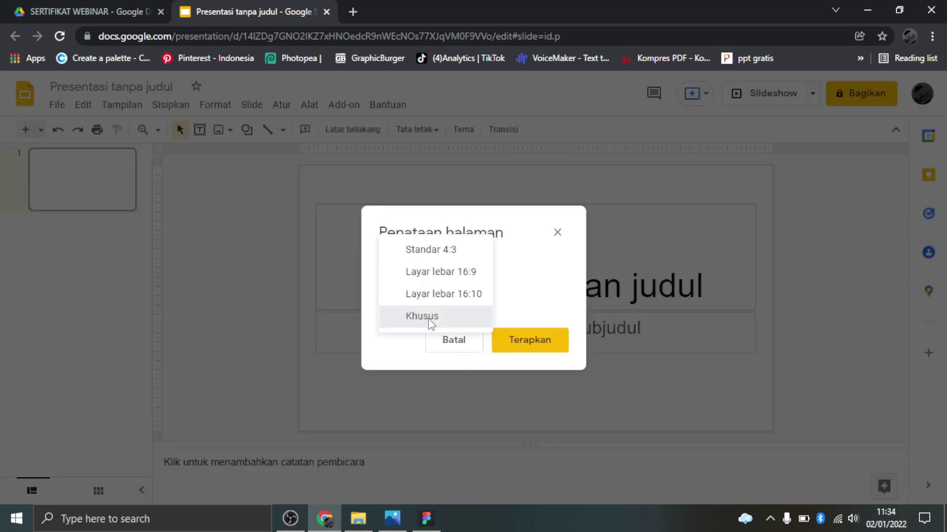
click(429, 321)
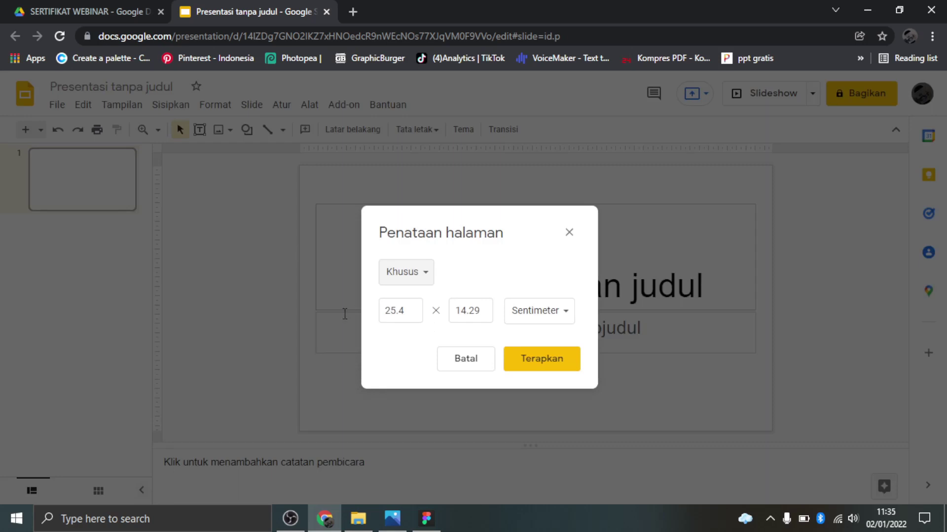
Set the custom page size to 29,7 × 21 centimetres and apply it to the presentation
drag(411, 310, 355, 311)
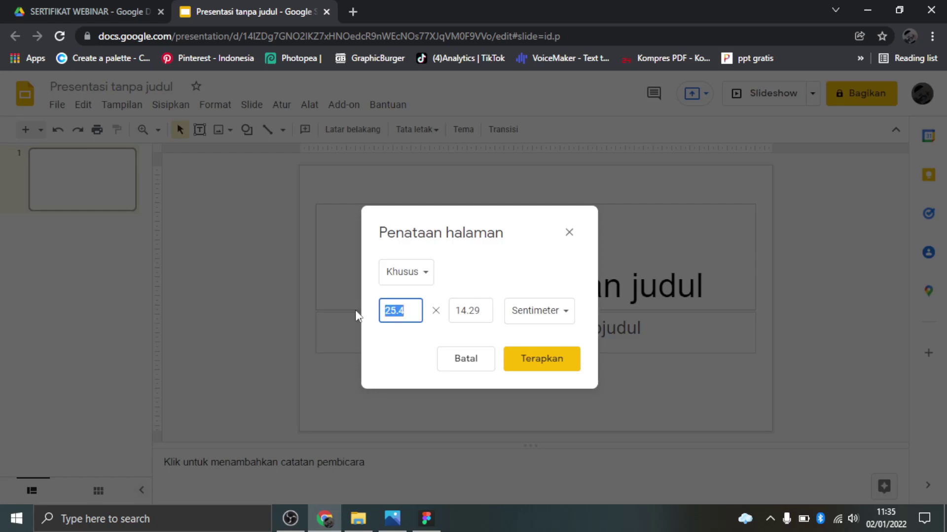
text(29,7)
click(449, 311)
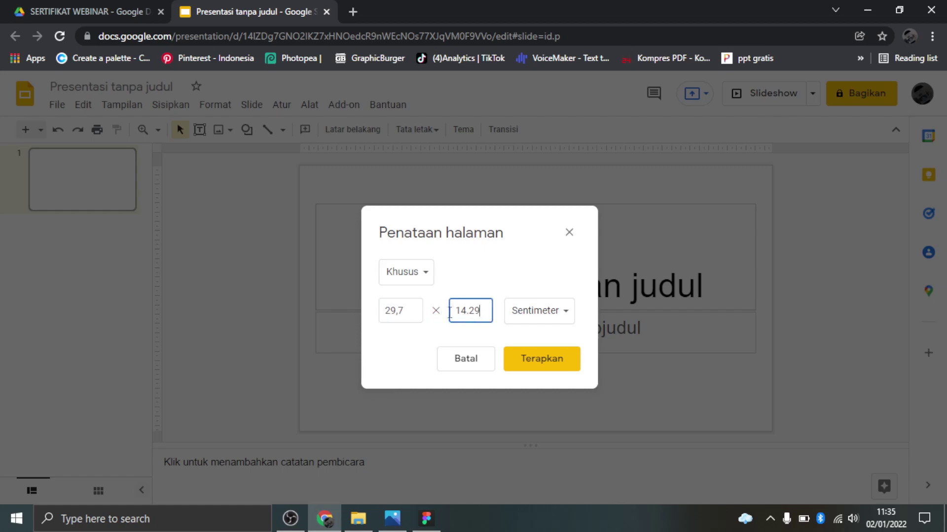
drag(450, 311, 447, 326)
text(21)
click(544, 363)
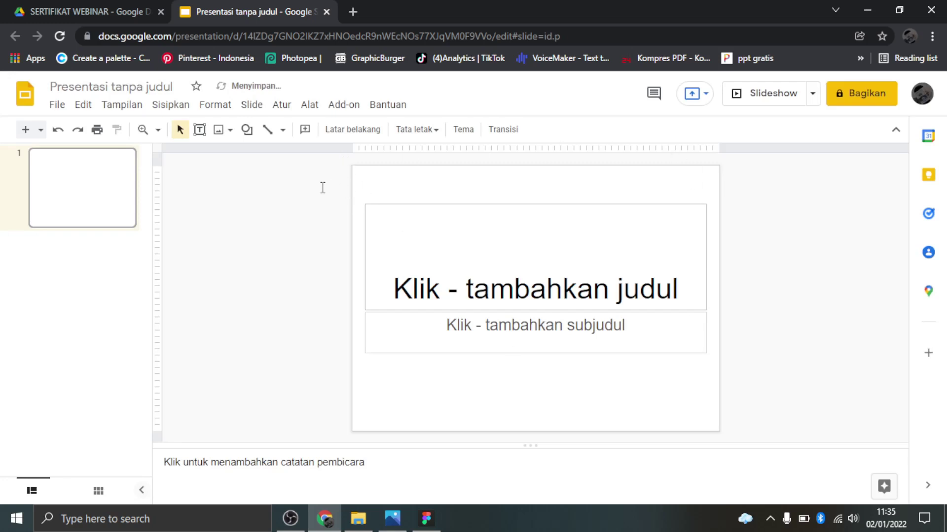
Delete the slide's title and subtitle placeholders, and place the SERTIF certificate image from the Downloads folder on the slide
drag(612, 324, 721, 380)
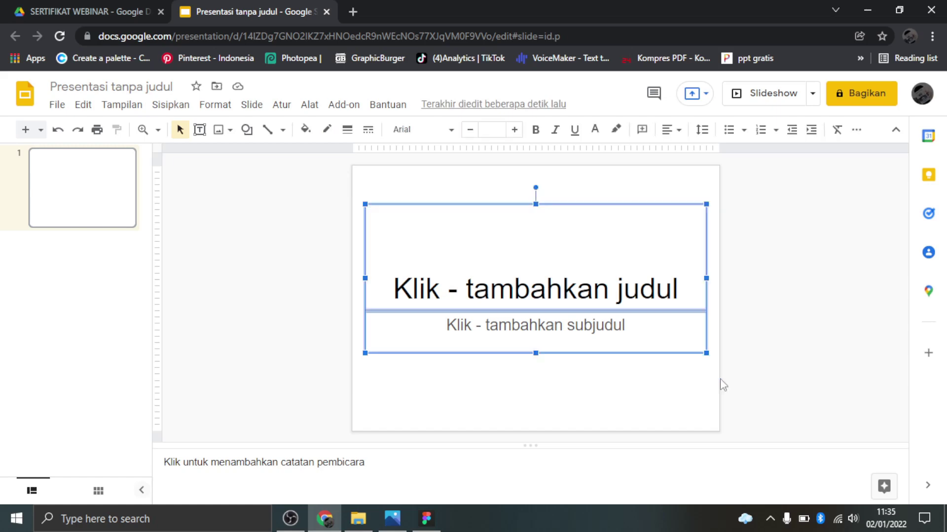
key(Delete)
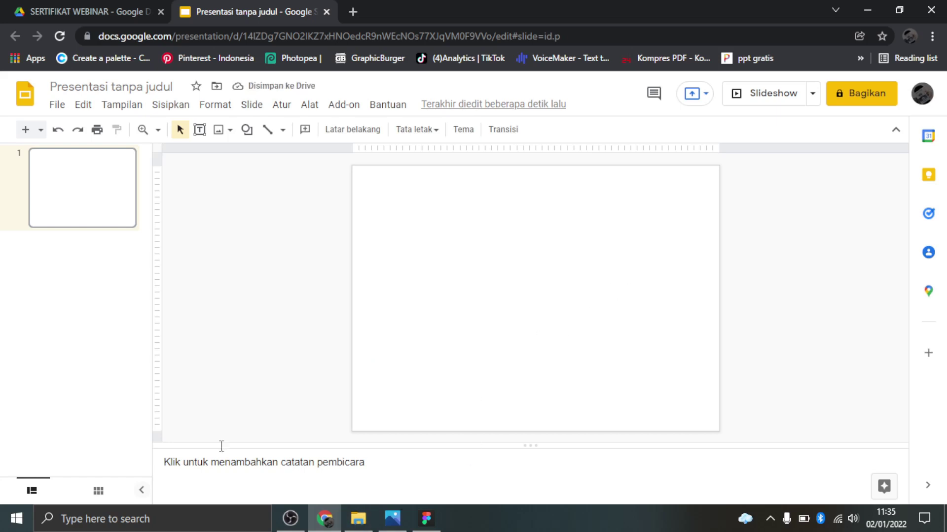
click(358, 519)
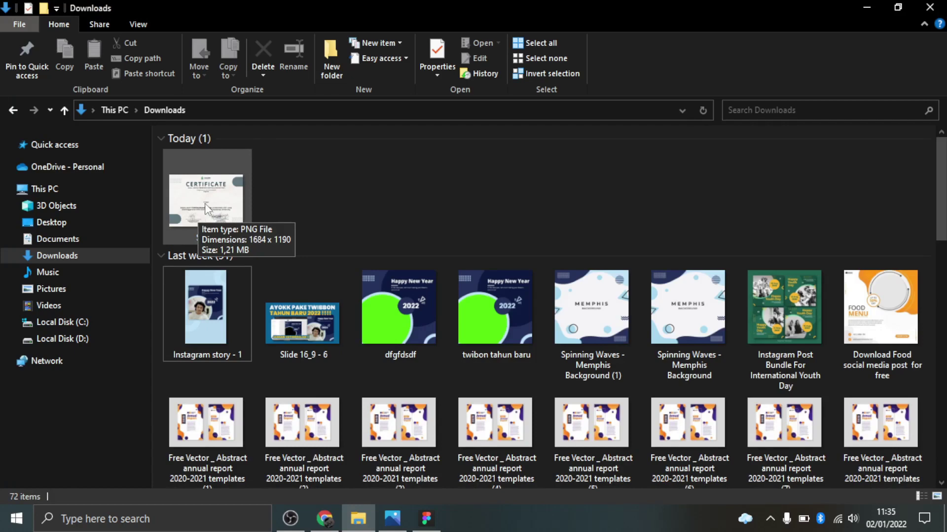
double_click(205, 203)
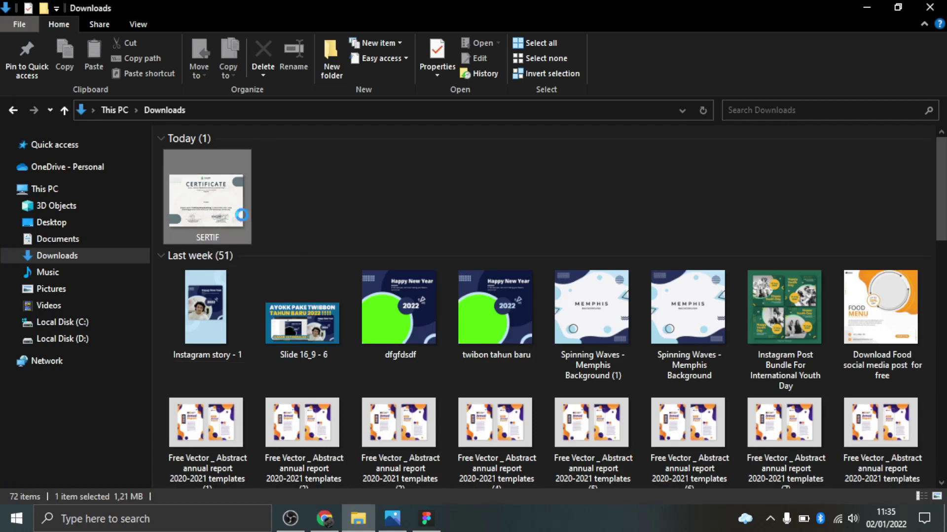
click(324, 516)
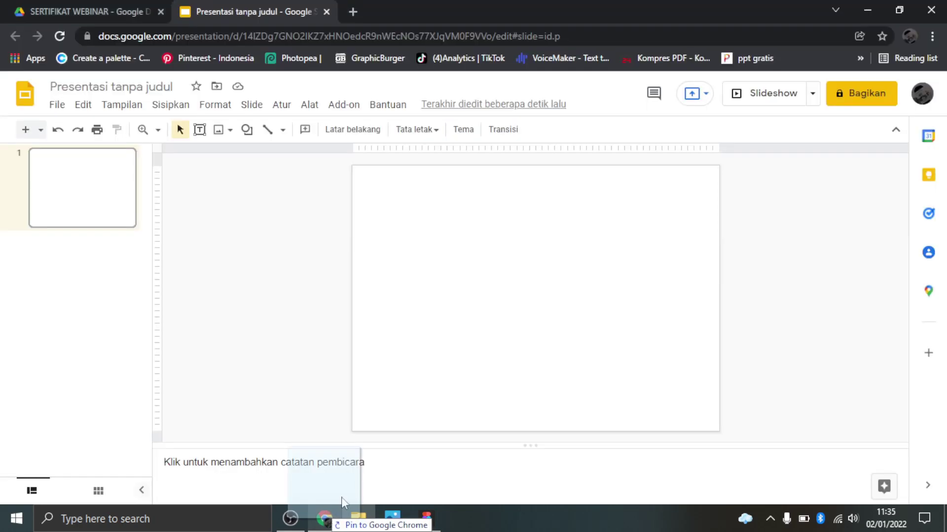
drag(448, 349, 505, 305)
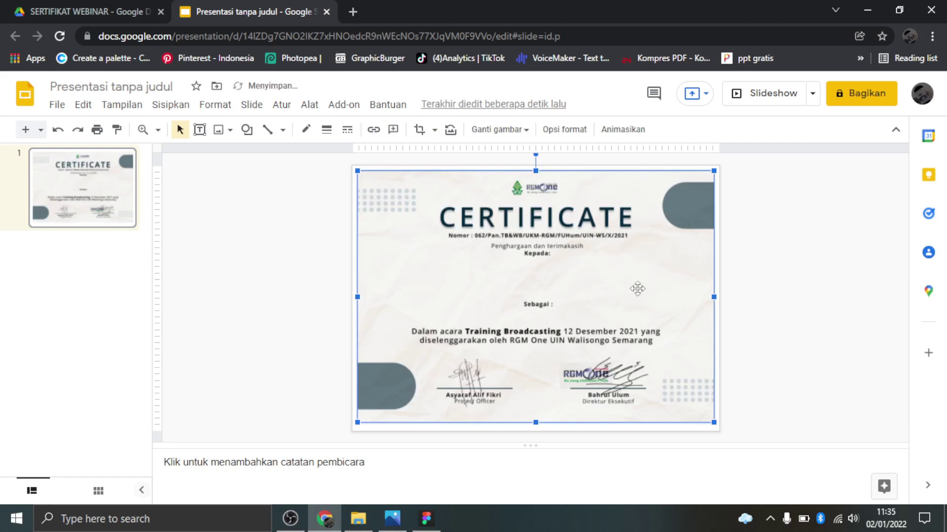
Move the certificate image so its upper-left corner meets the slide's upper-left corner
click(812, 291)
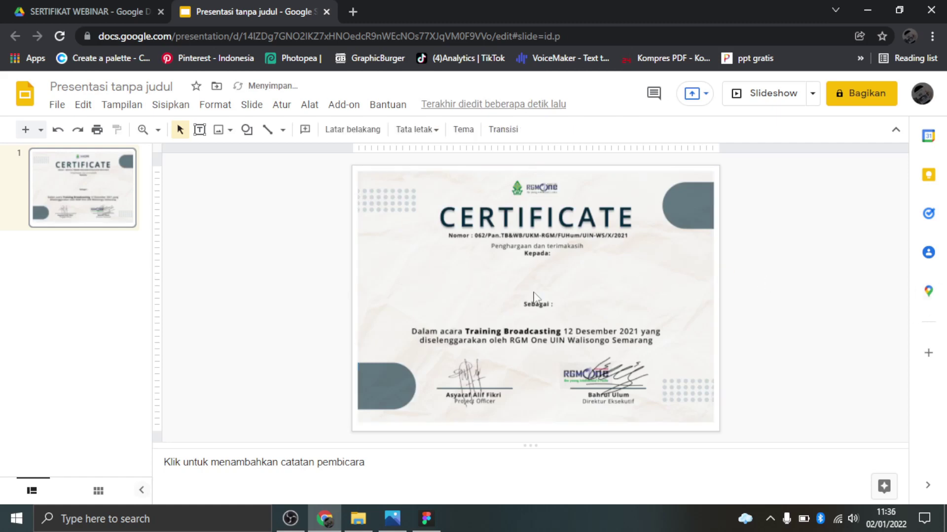
click(647, 325)
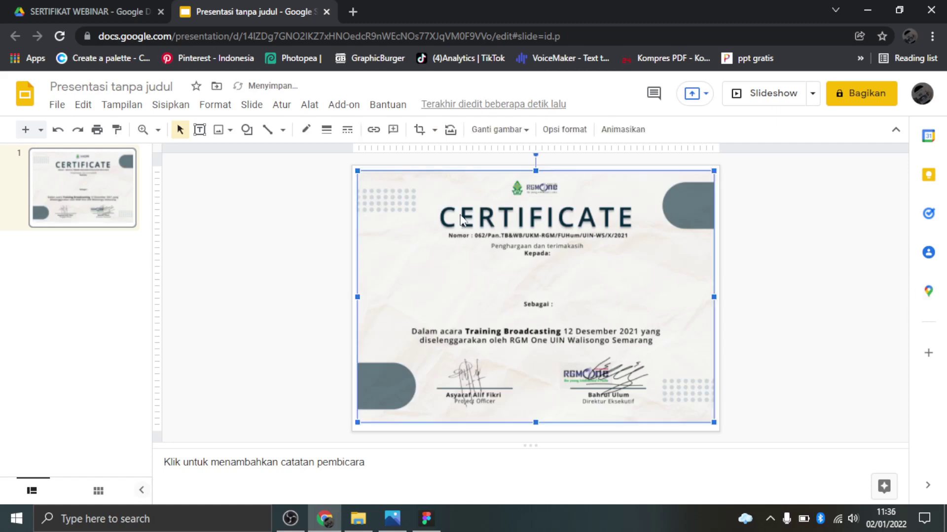
drag(437, 207, 432, 202)
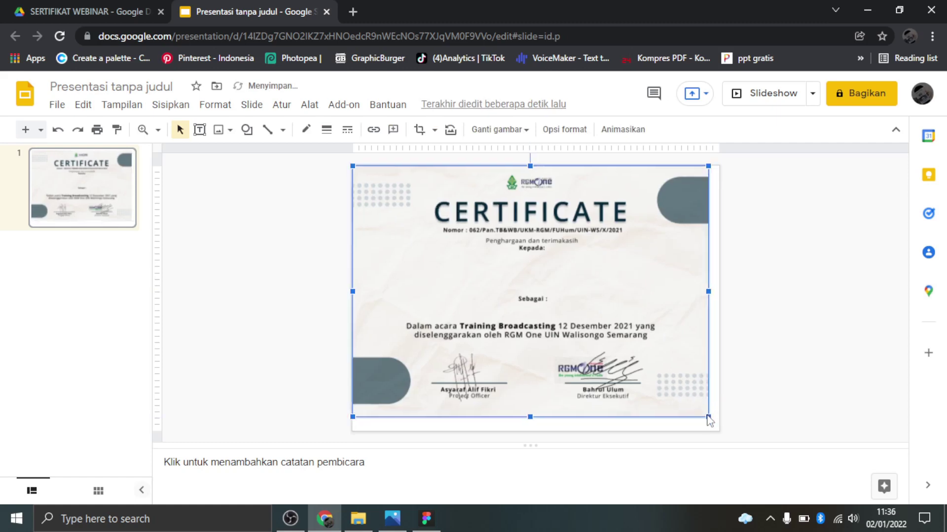